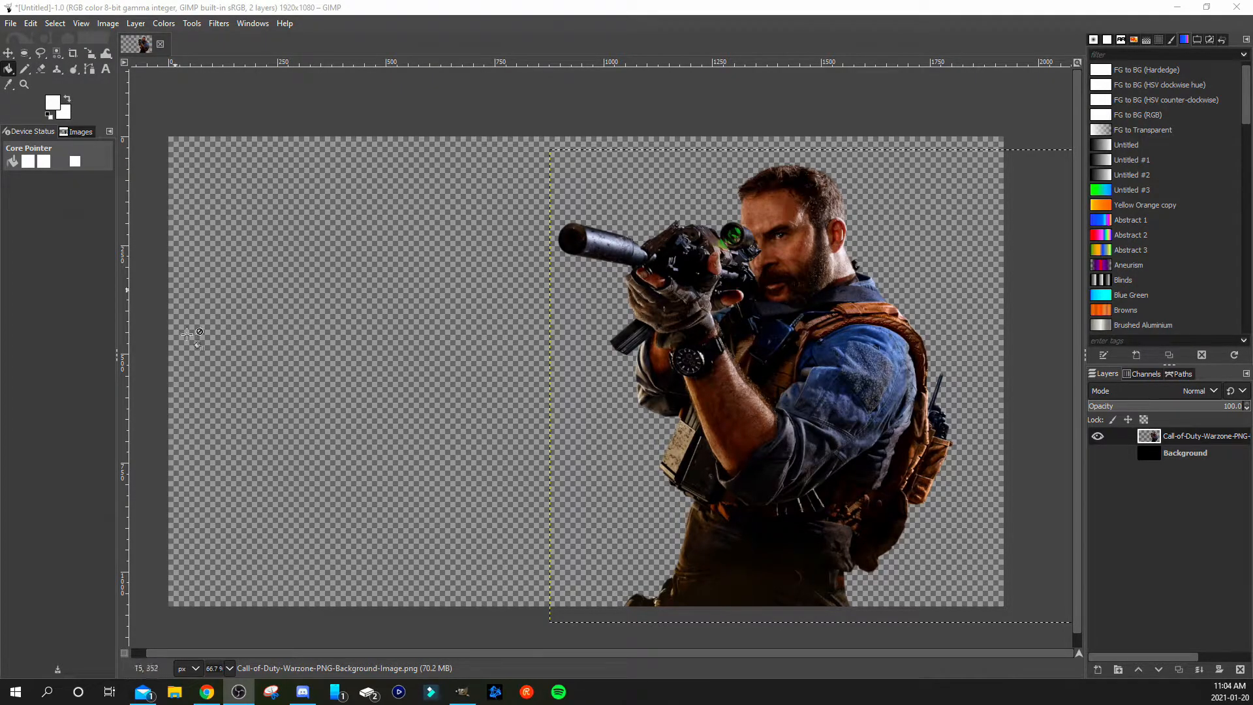
Create a new blank image of 1920 × 1080 pixels.
left_click(11, 22)
left_click(29, 39)
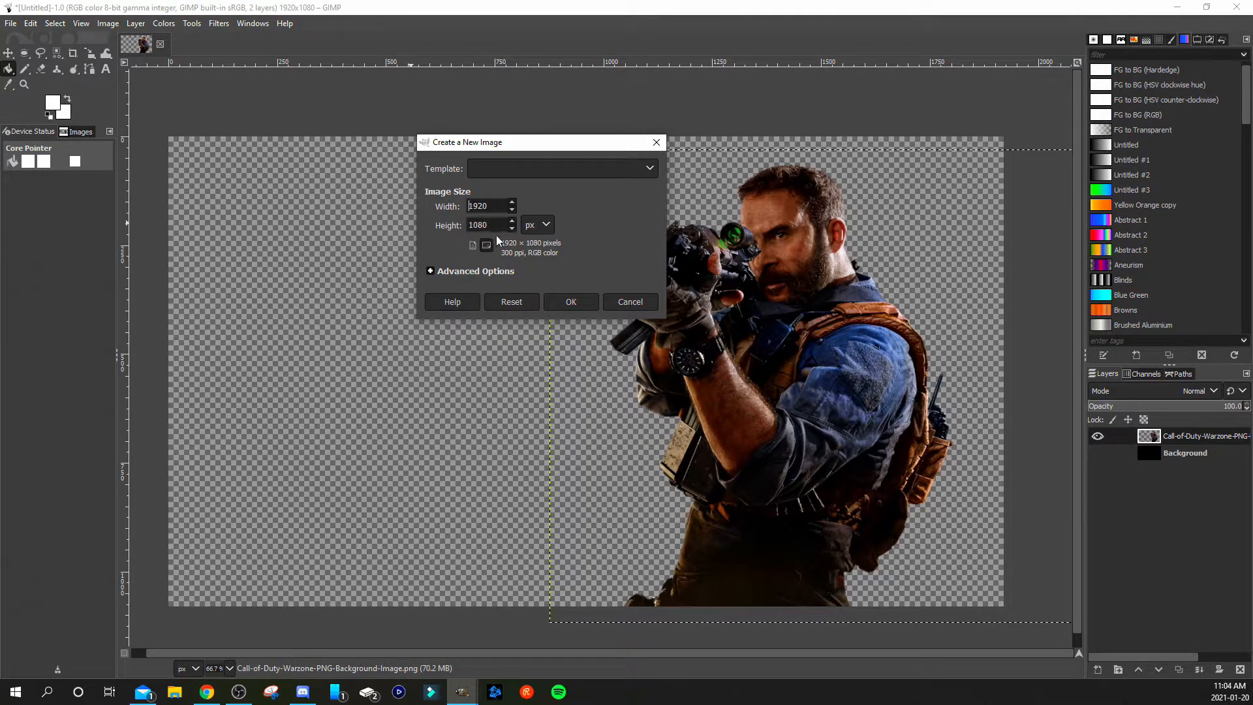
left_click(571, 301)
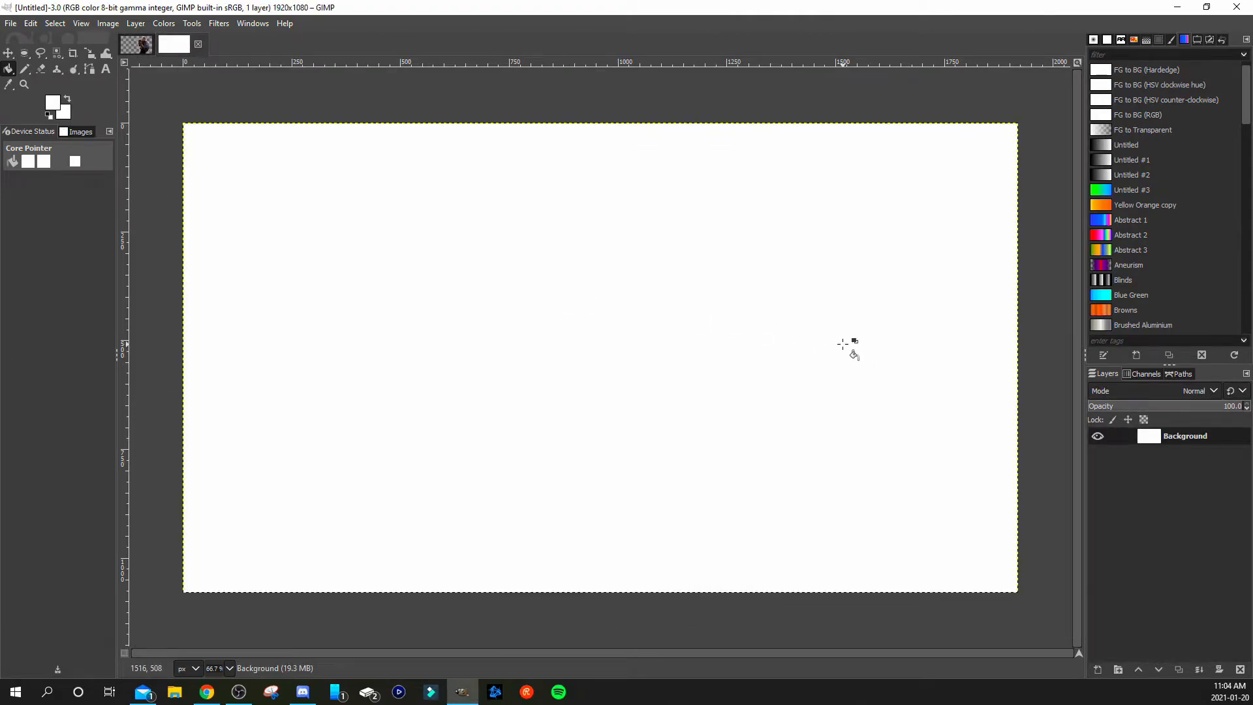
In the soldier image, show the black Background layer and convert the soldier layer's alpha to a selection.
left_click(136, 47)
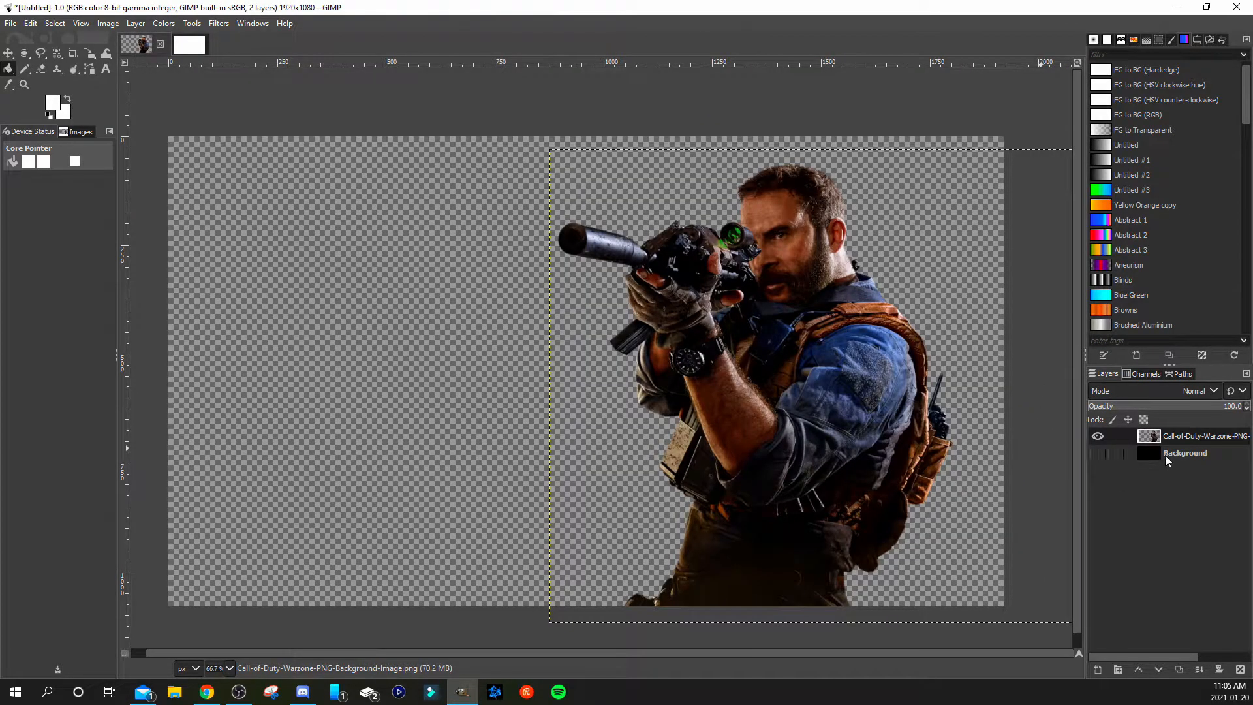
left_click(1098, 453)
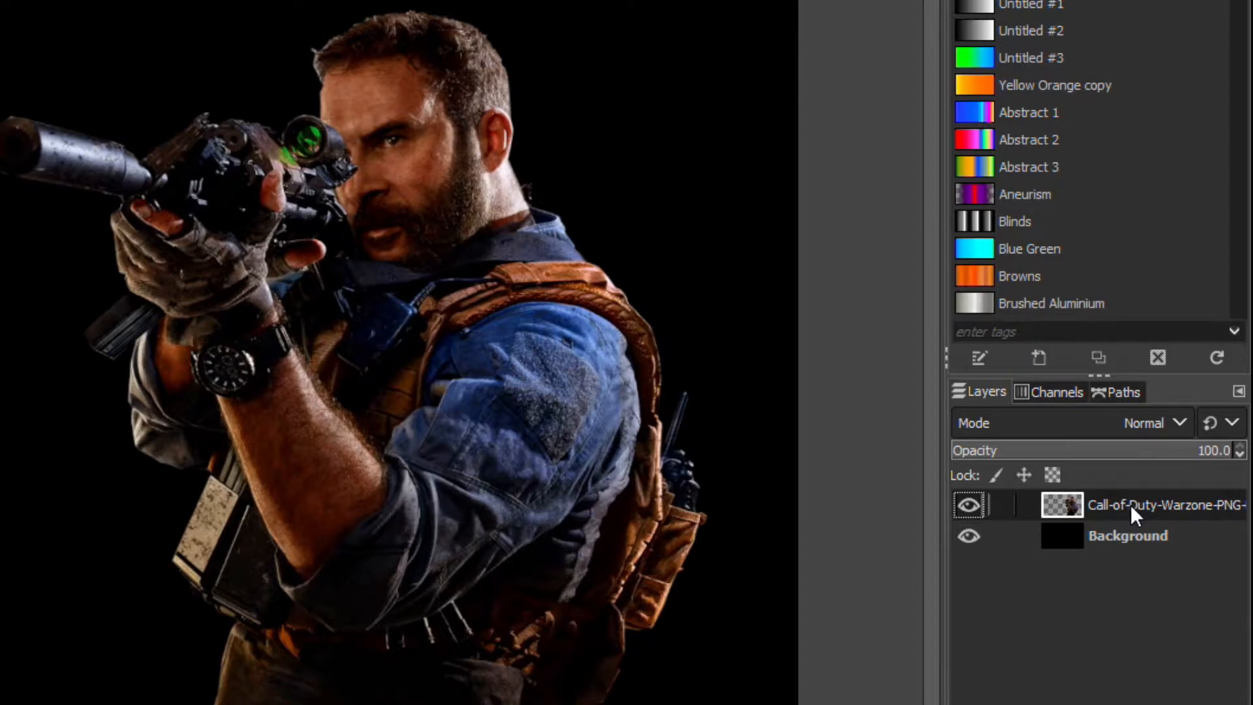
right_click(1131, 504)
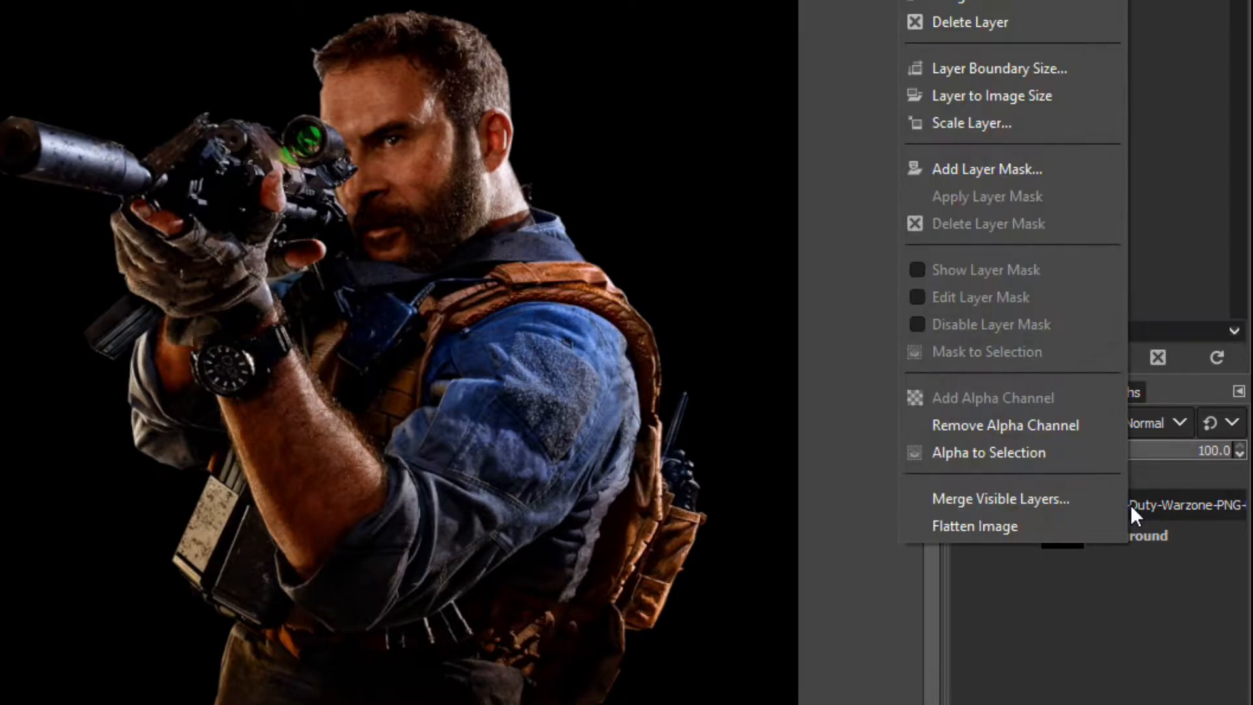
left_click(1060, 458)
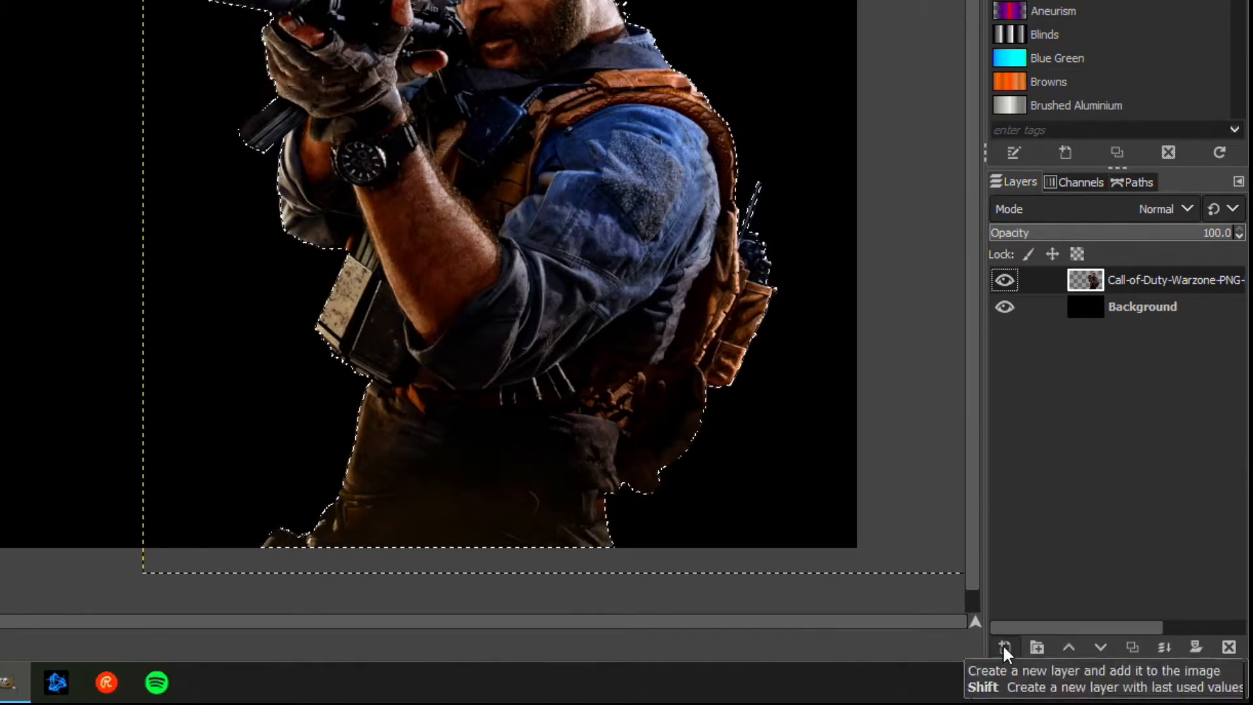
Add a new 1920 × 1080 px layer filled with transparency above the soldier layer.
left_click(1003, 647)
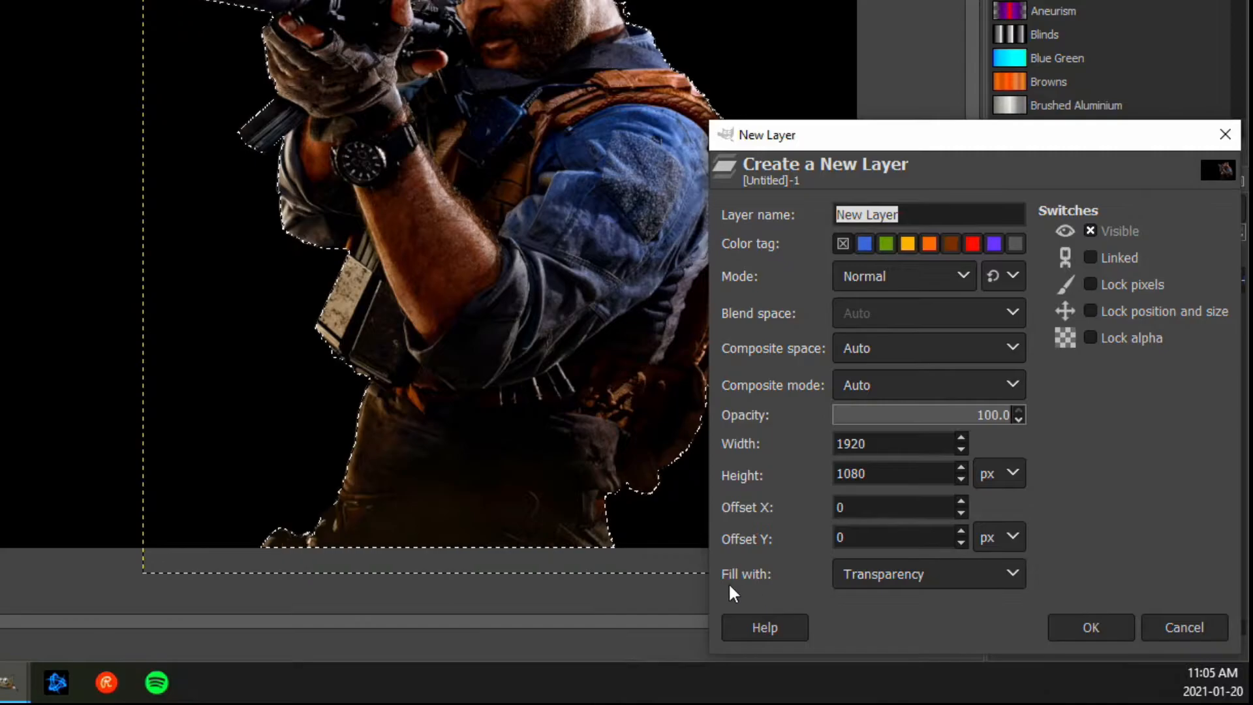
left_click(897, 586)
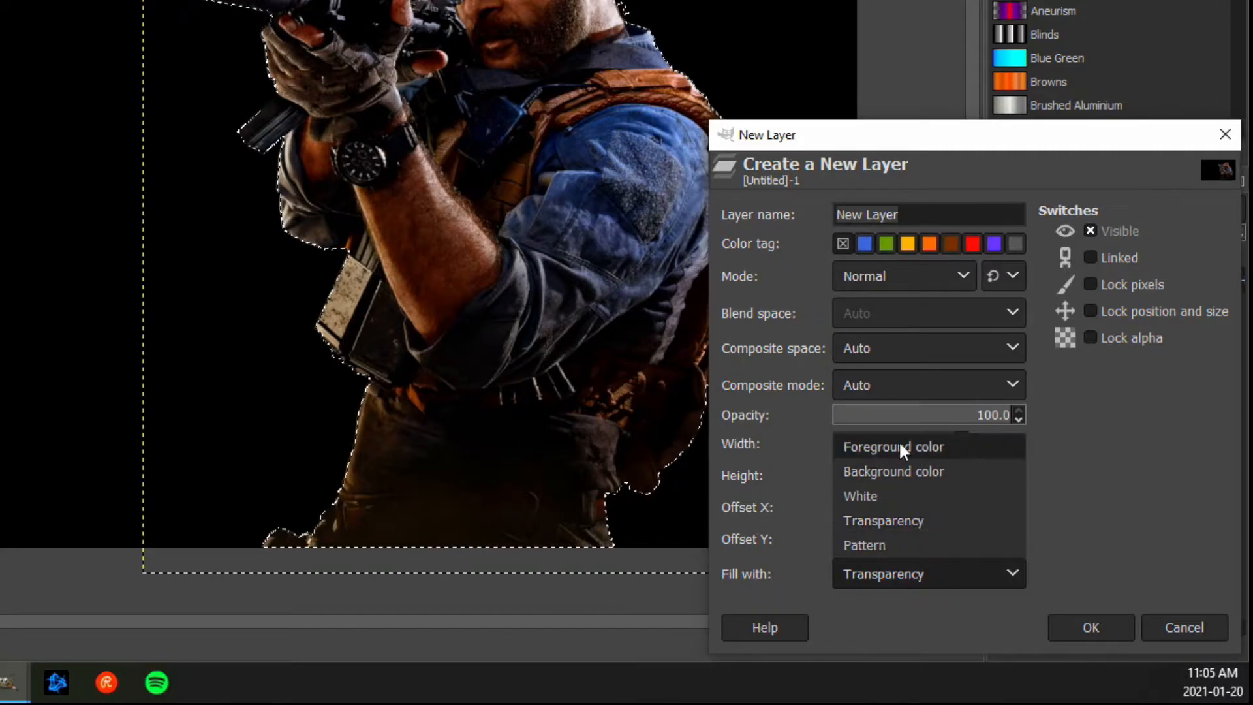
left_click(1155, 516)
left_click(1102, 628)
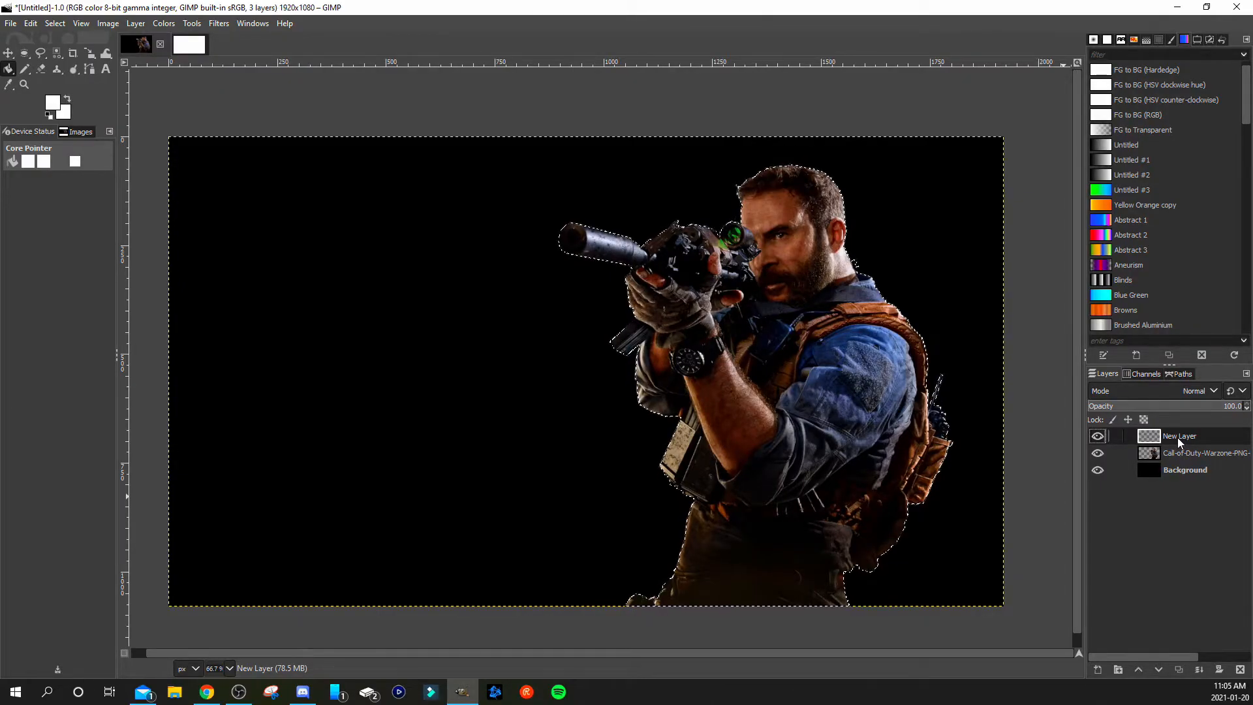
Grow the selection around the soldier by 10 px.
left_click(55, 24)
left_click(86, 220)
left_click(198, 286)
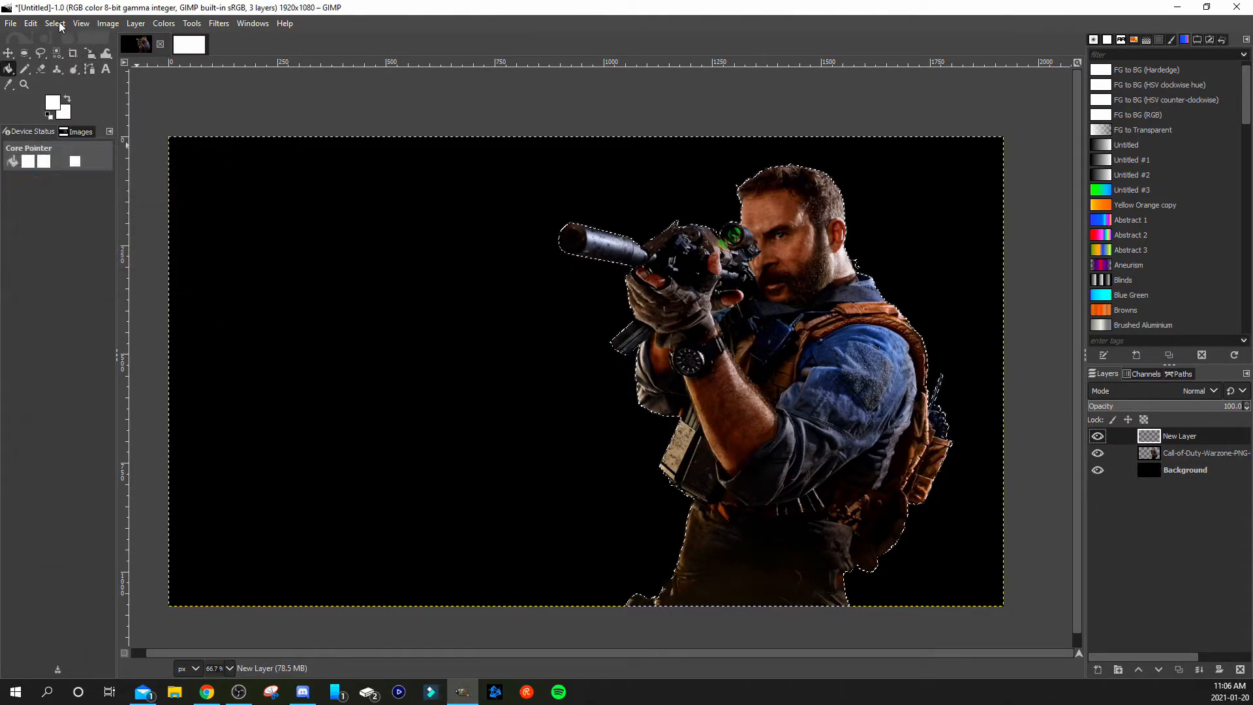
left_click(55, 23)
left_click(78, 206)
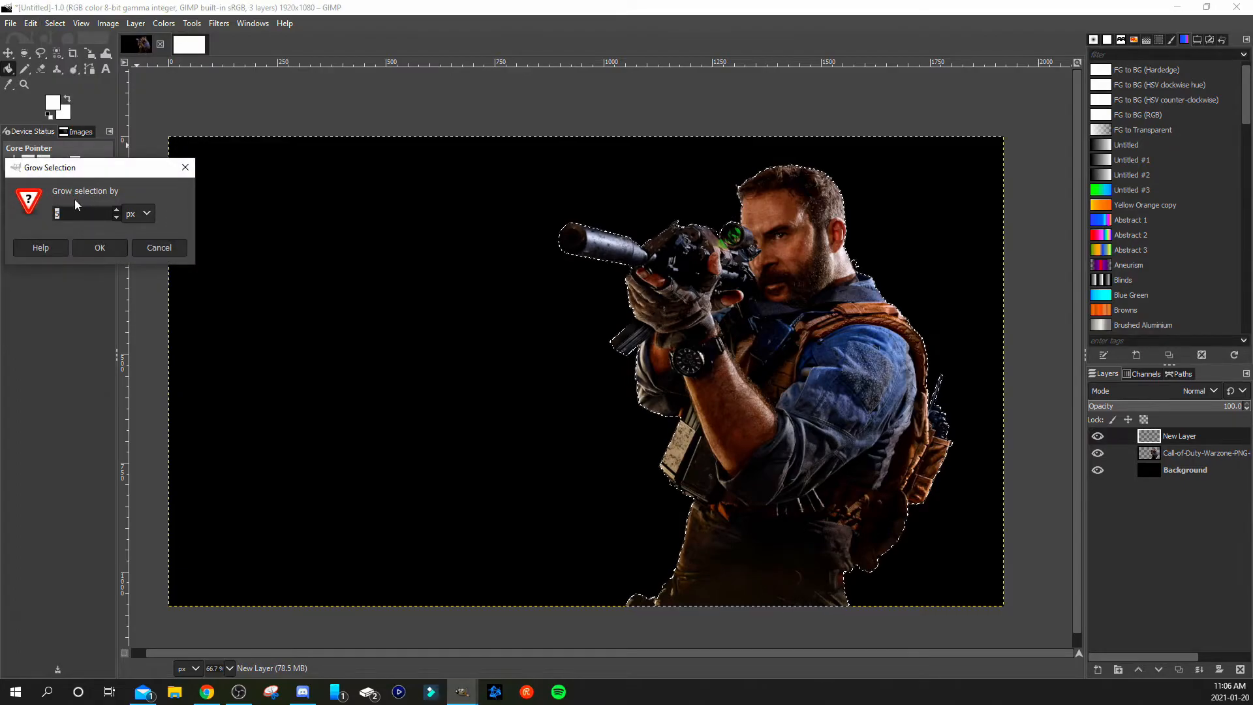
type("10")
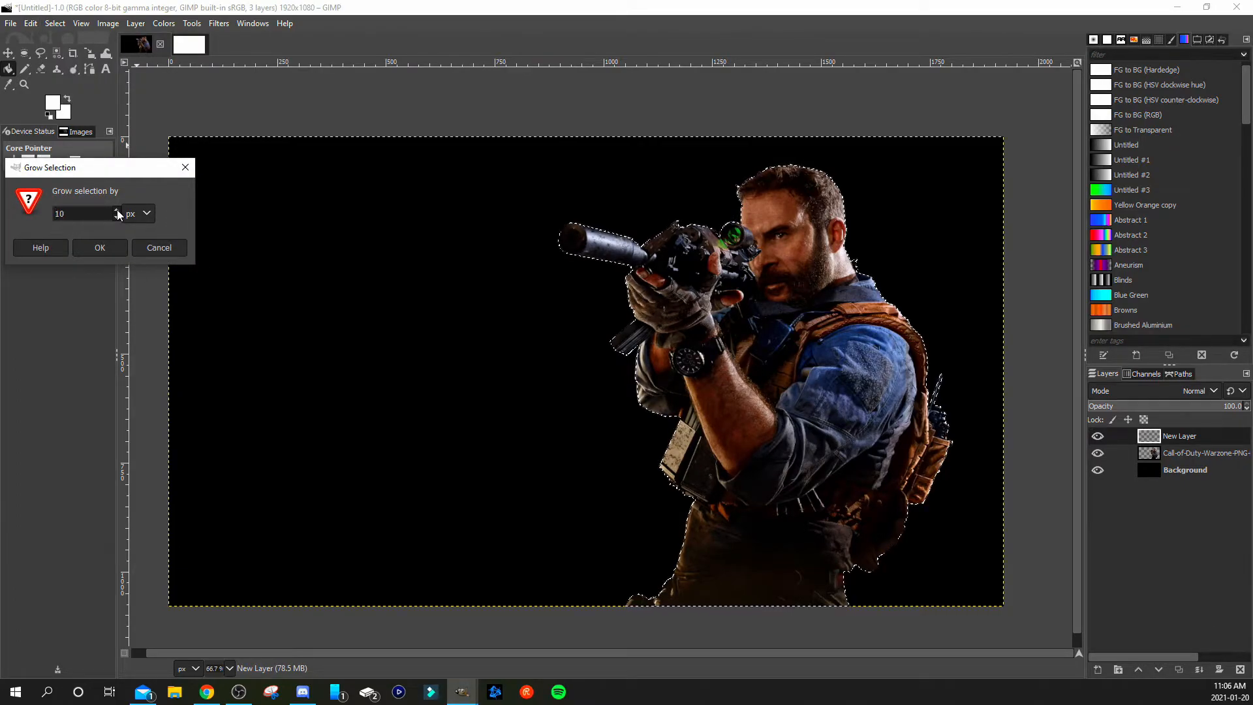
left_click(96, 250)
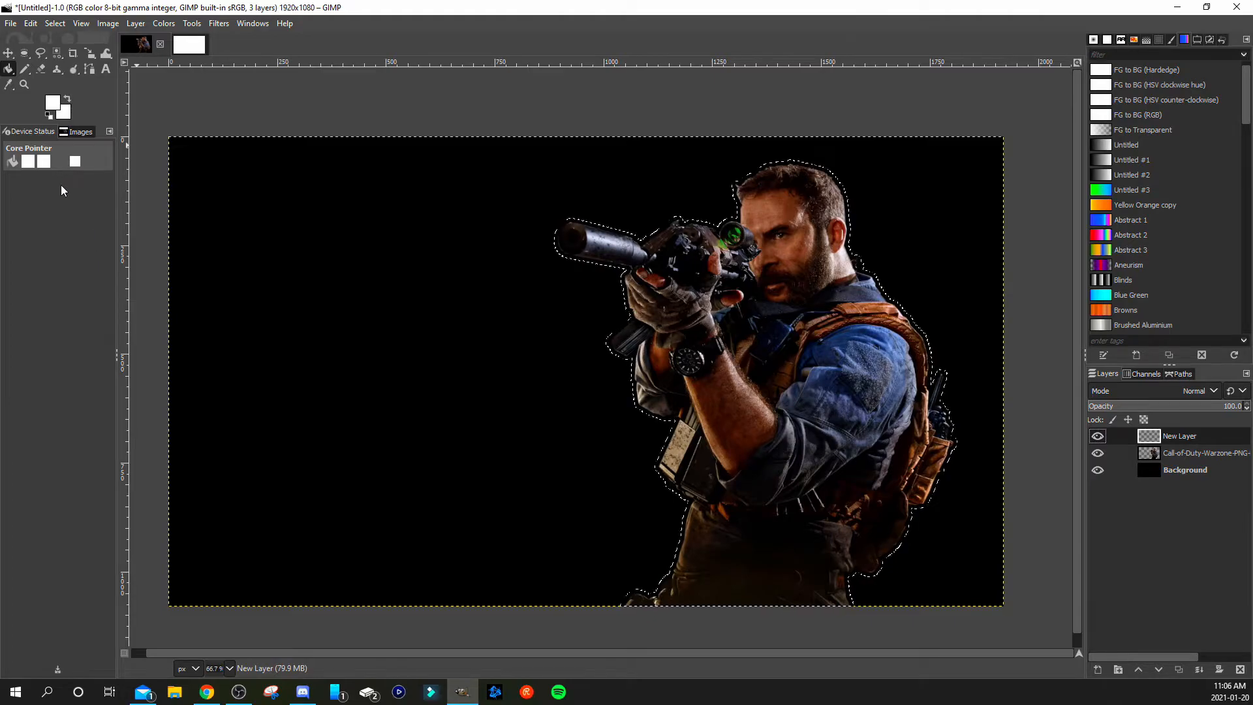
Bucket-fill the grown selection on the new layer with white (ffffff).
left_click(9, 72)
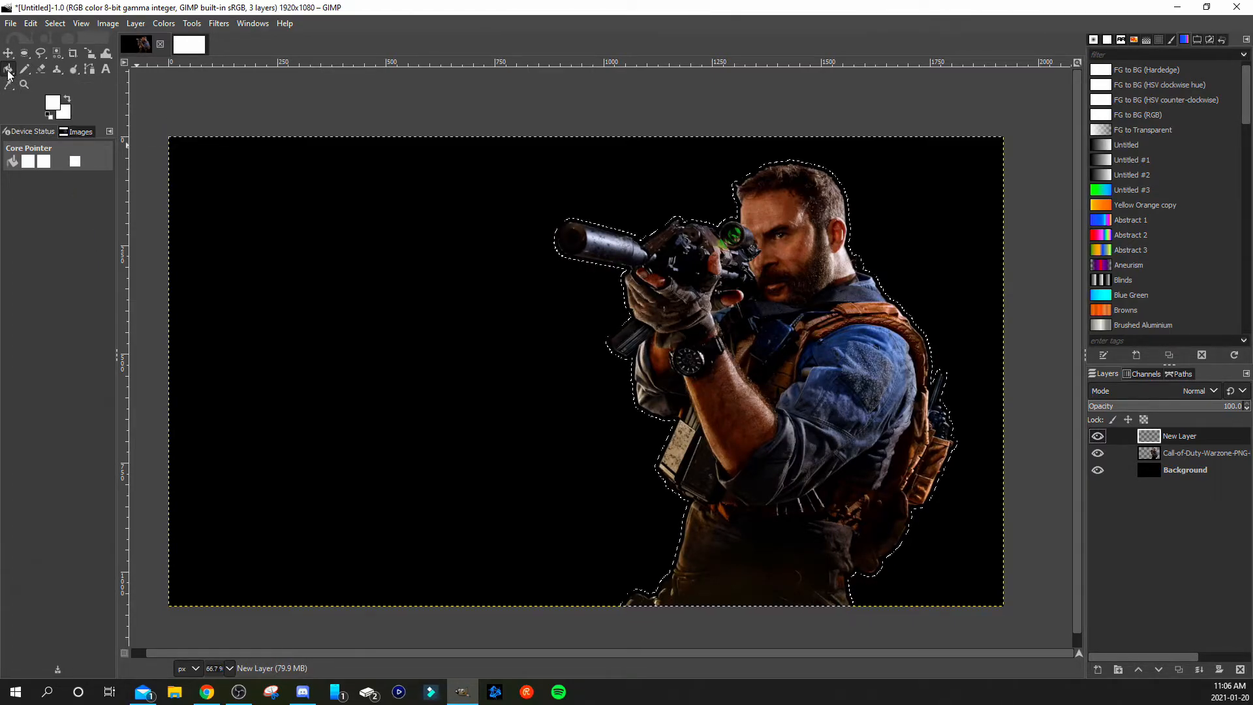
left_click(58, 104)
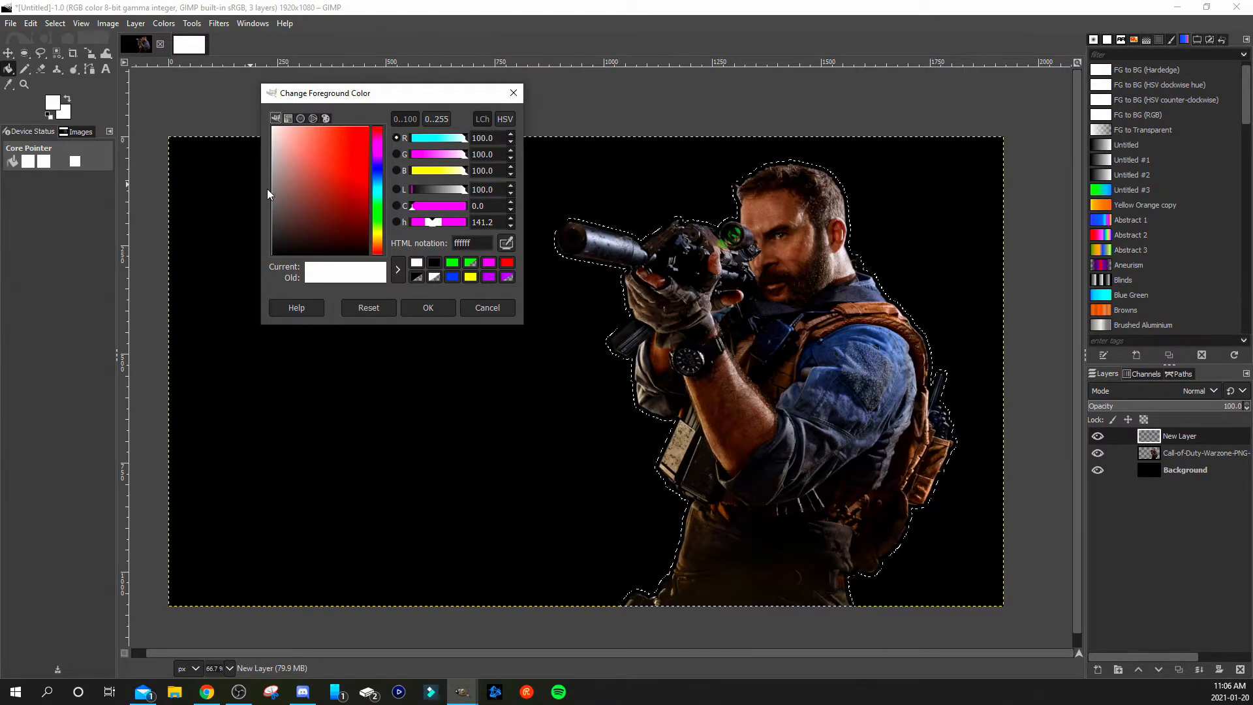
left_click(416, 313)
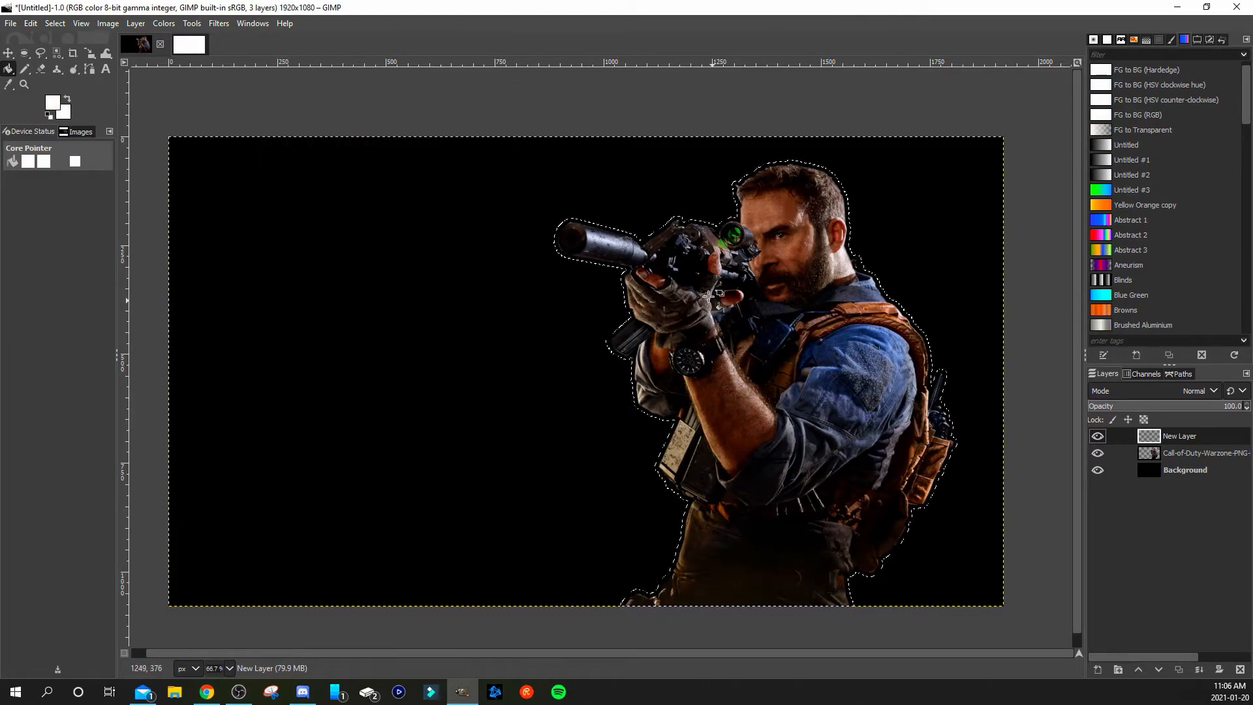
left_click(711, 300)
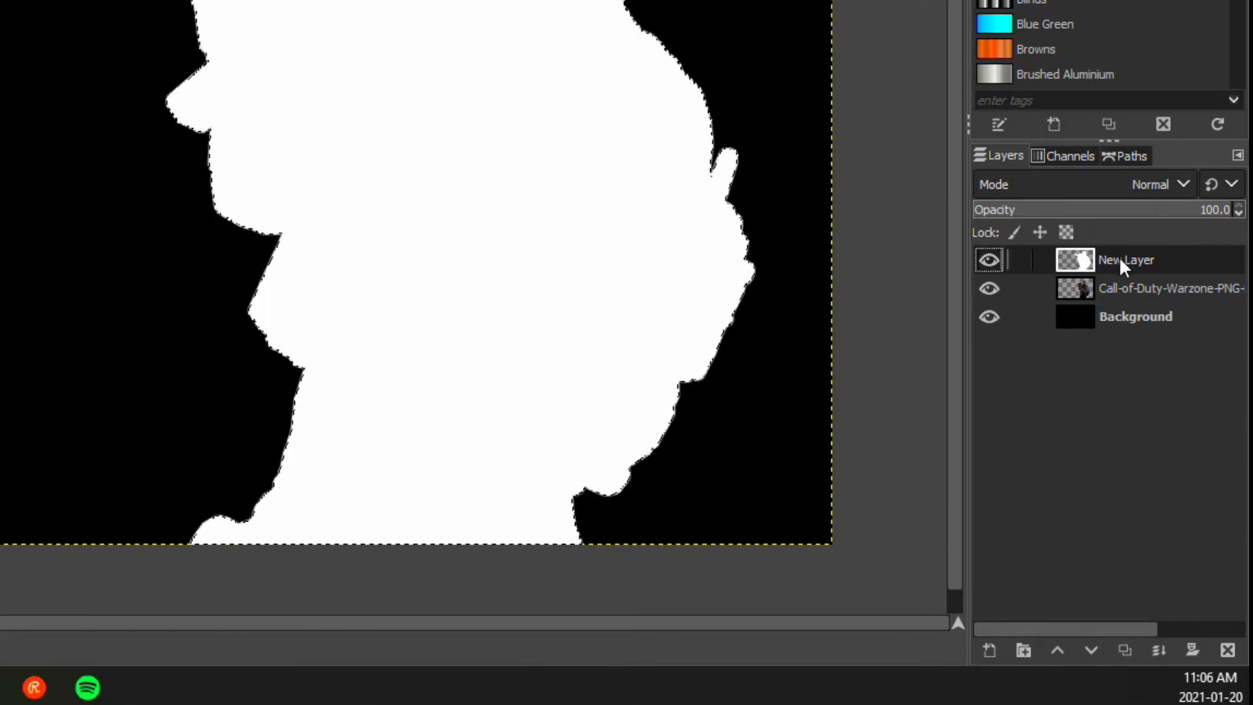
Move the white-filled layer beneath the soldier layer, clear the selection, and check the outline with the Background layer hidden and shown again.
left_click_drag(1123, 258, 1135, 295)
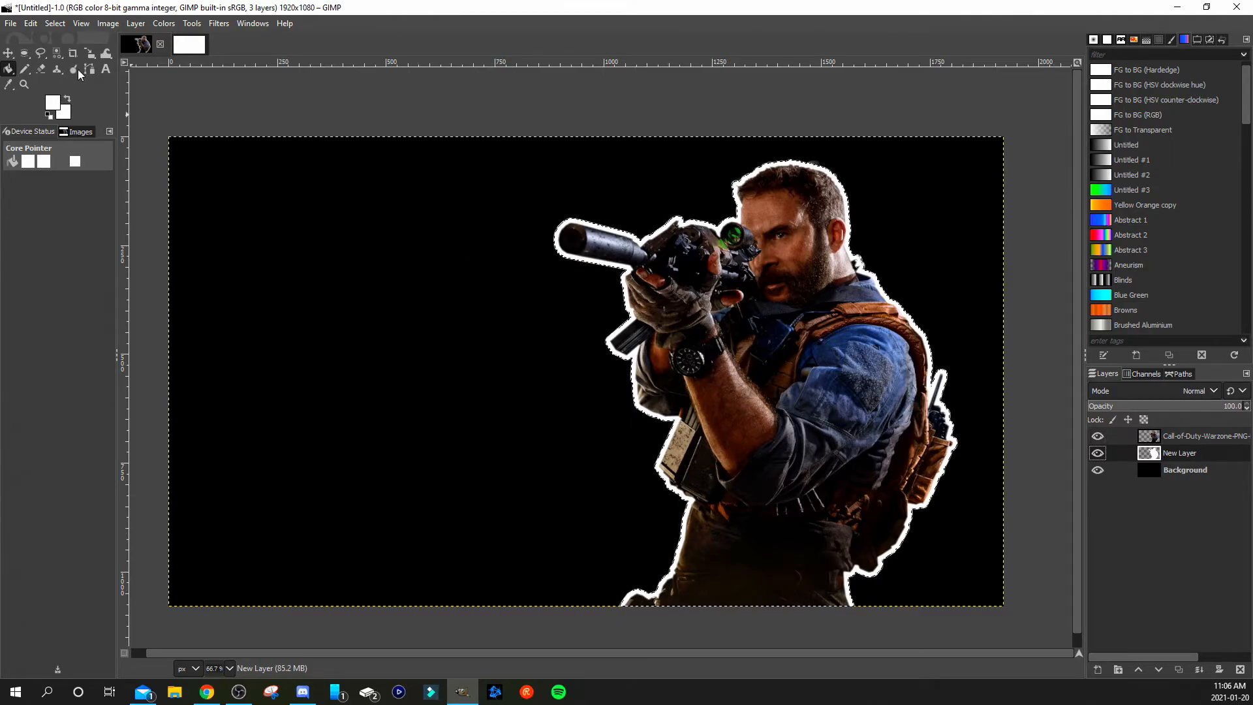
key("alt+s")
key("Return")
left_click(1098, 470)
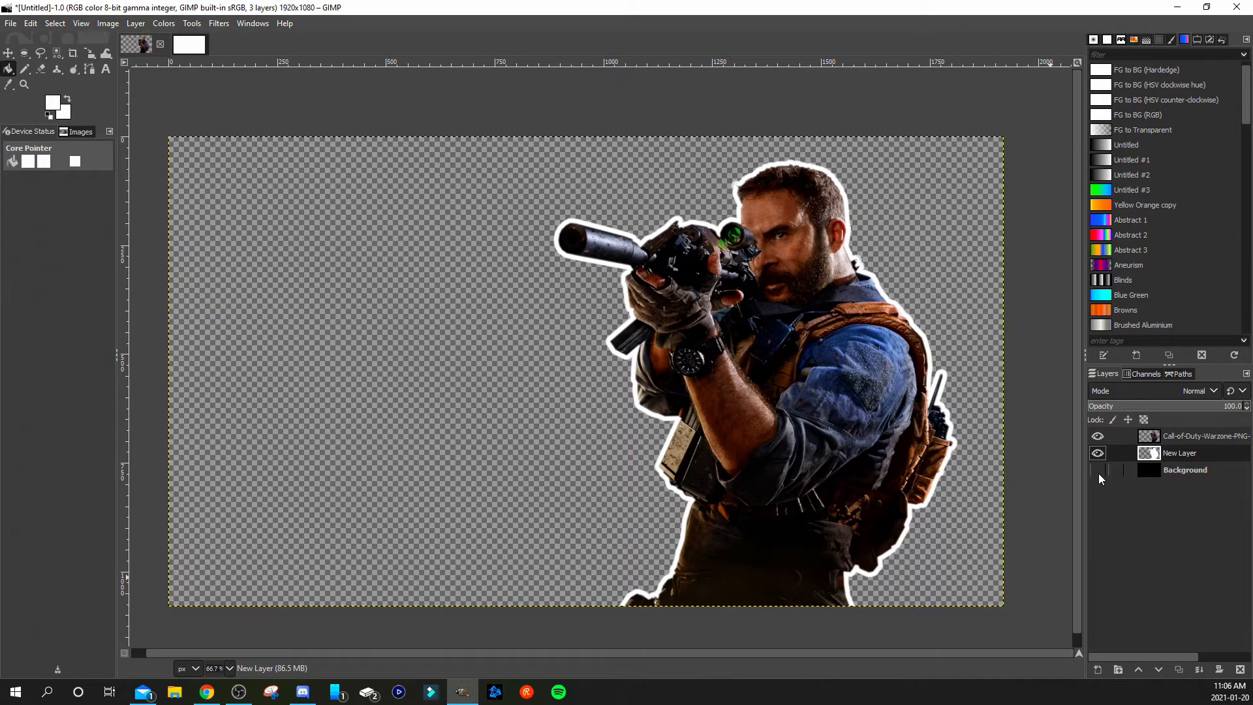
left_click(1099, 470)
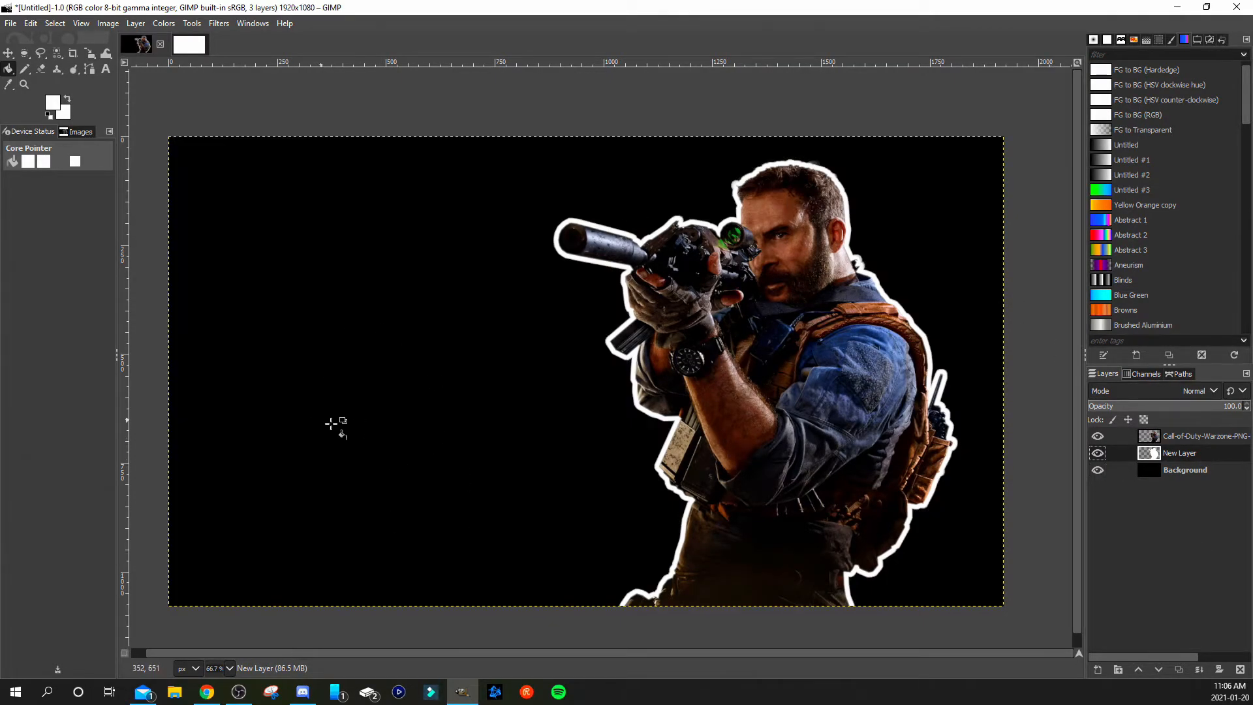
Merge the soldier layer down onto the white outline layer and check the merged layer by toggling its visibility.
left_click(1183, 438)
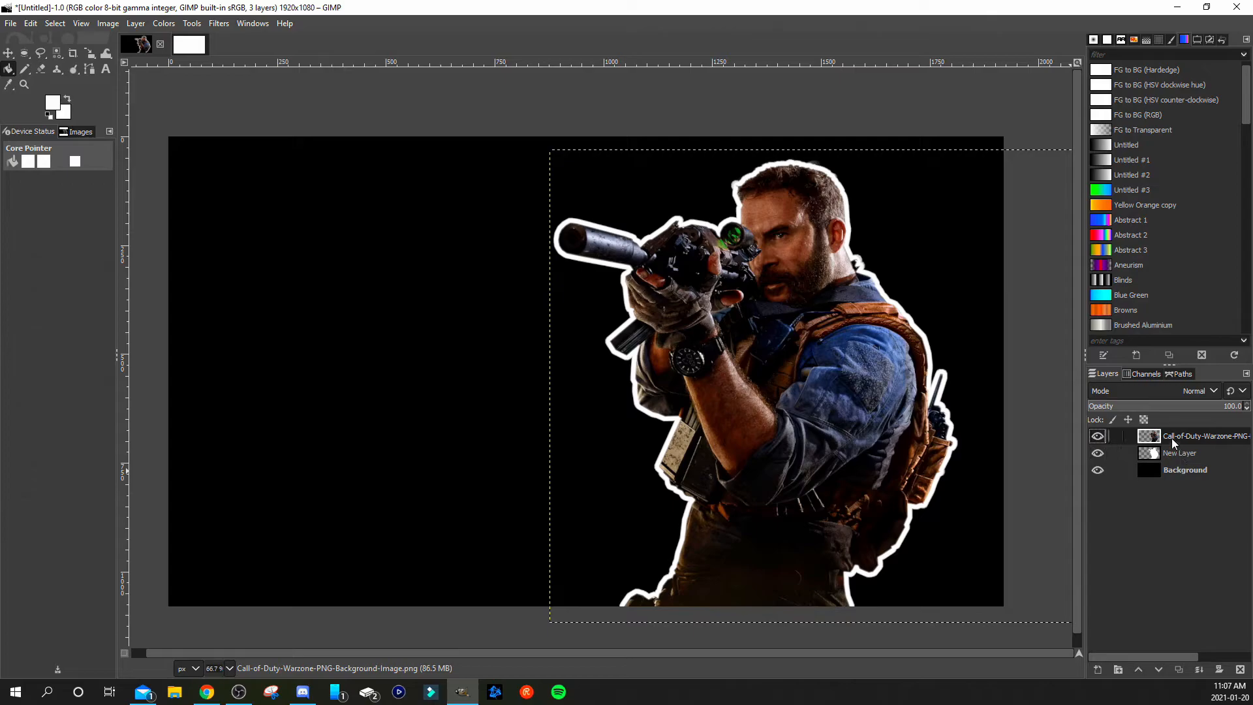
right_click(1173, 435)
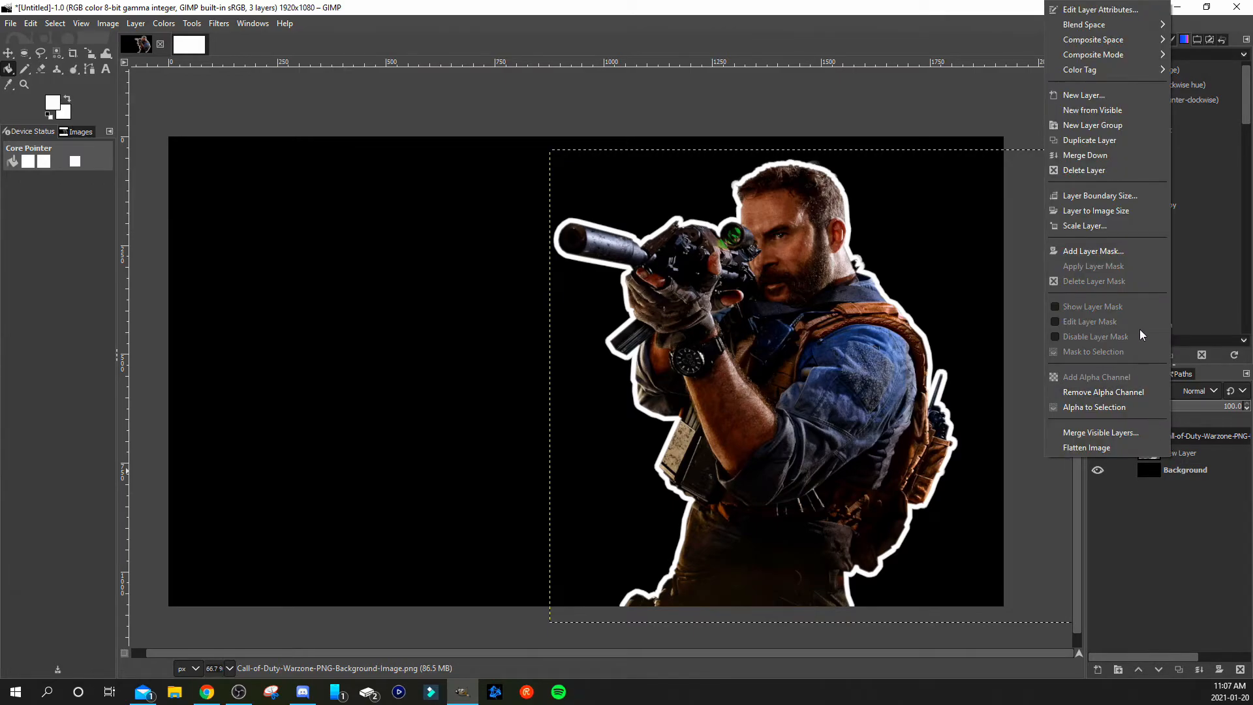
left_click(1189, 434)
right_click(1188, 435)
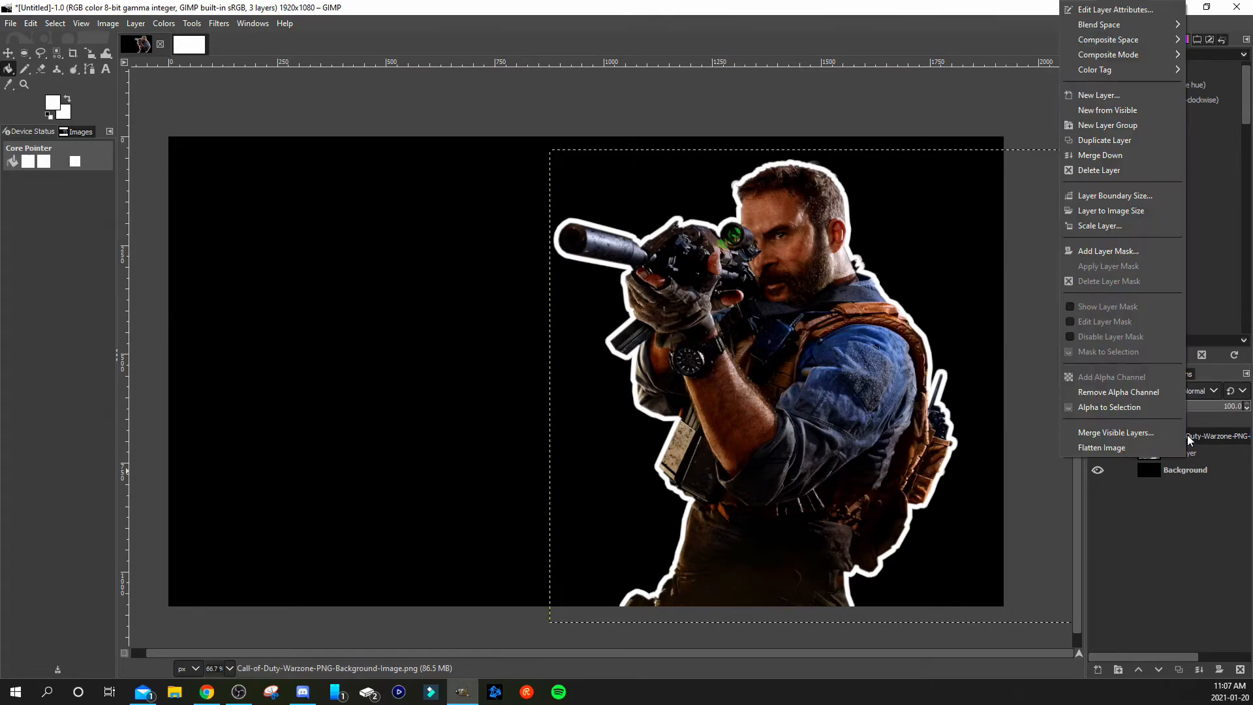
left_click(1127, 156)
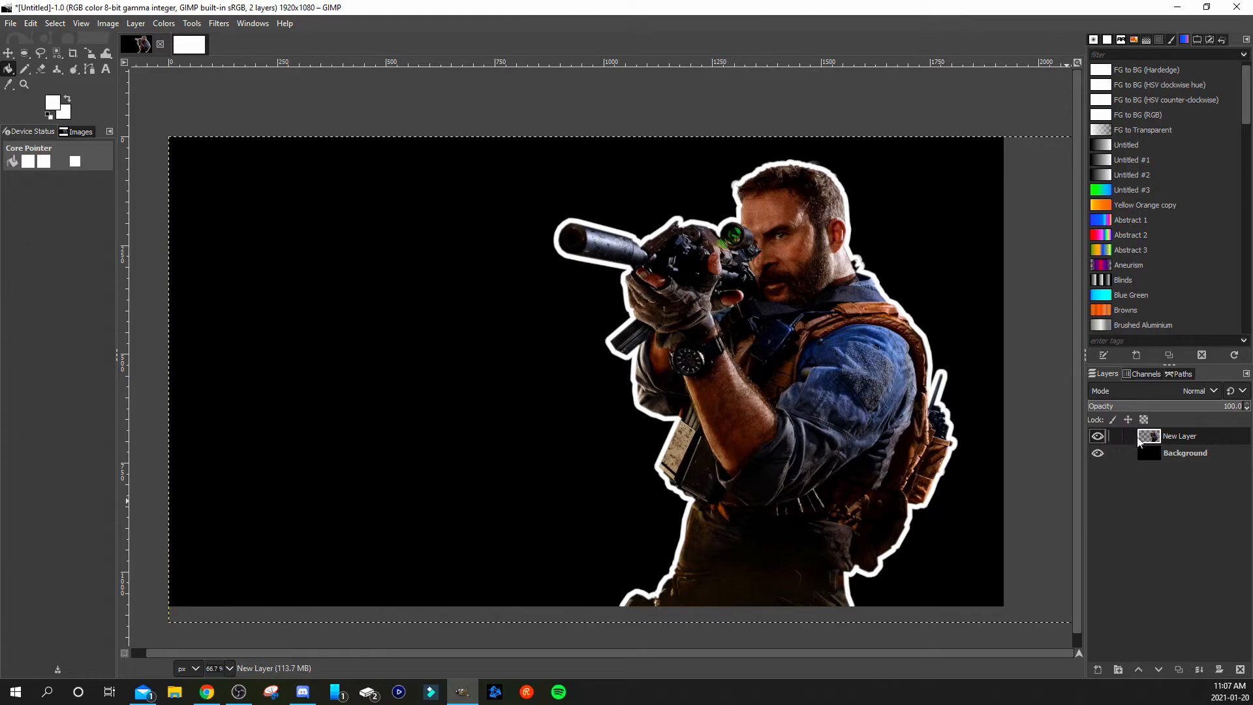
left_click(1098, 436)
left_click(1098, 436)
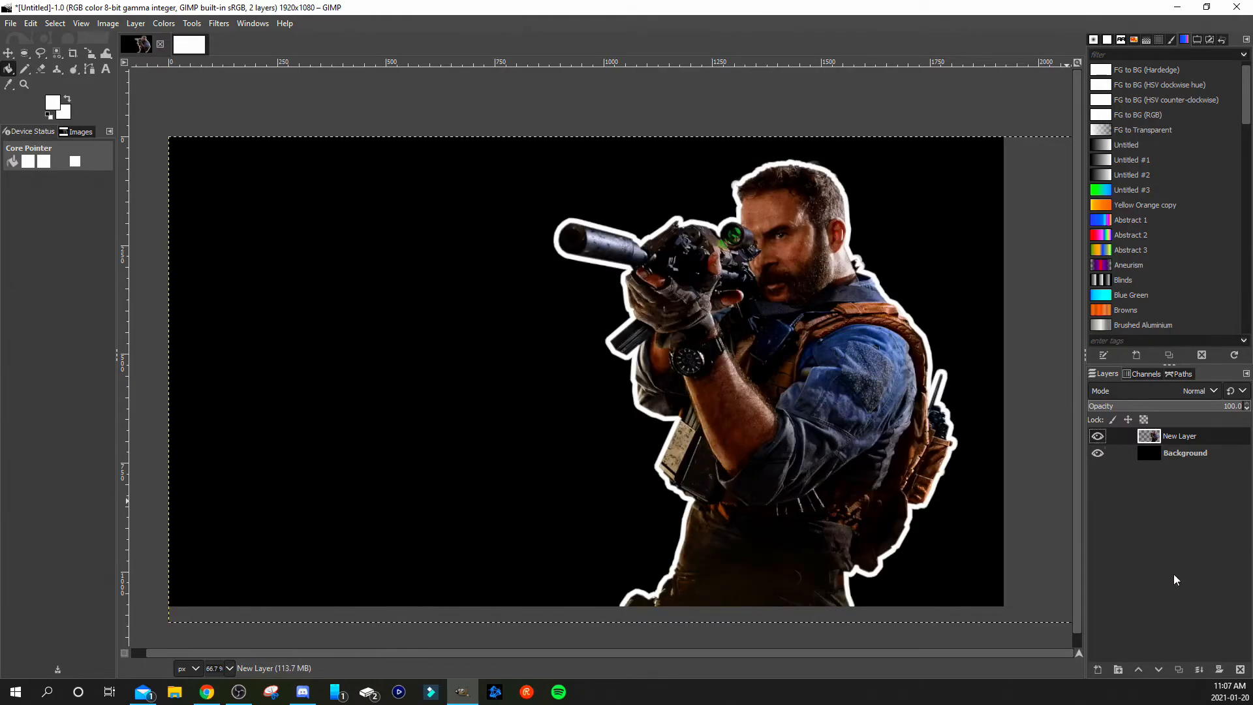